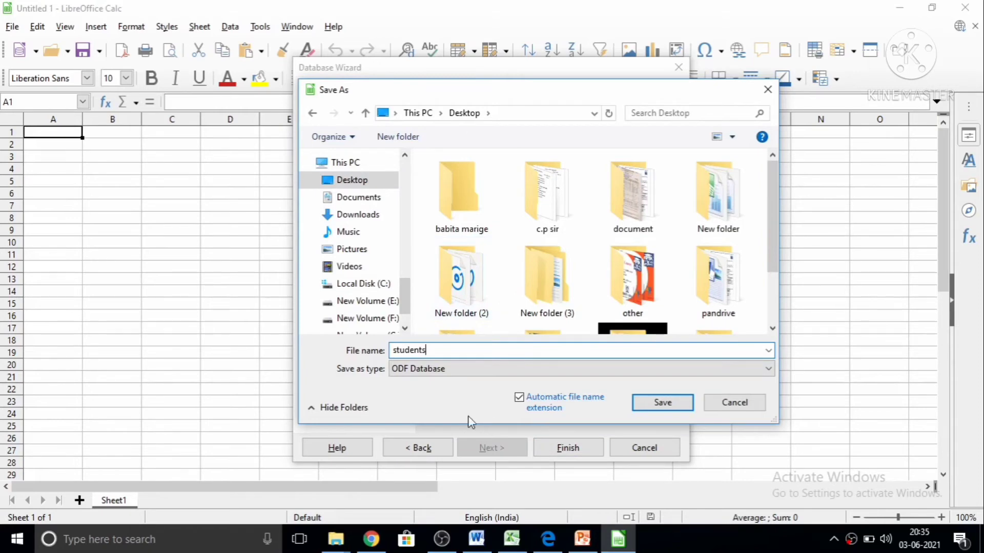
Save the new ODF database to the Desktop as students, registered and opened for editing.
{"action": "left_click", "coordinate": [663, 405]}
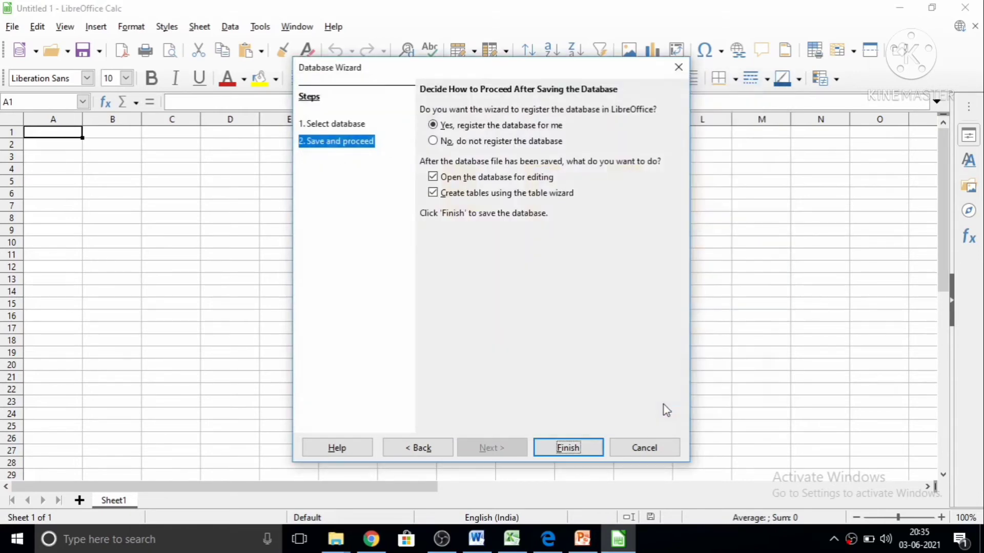
{"action": "left_click", "coordinate": [600, 448]}
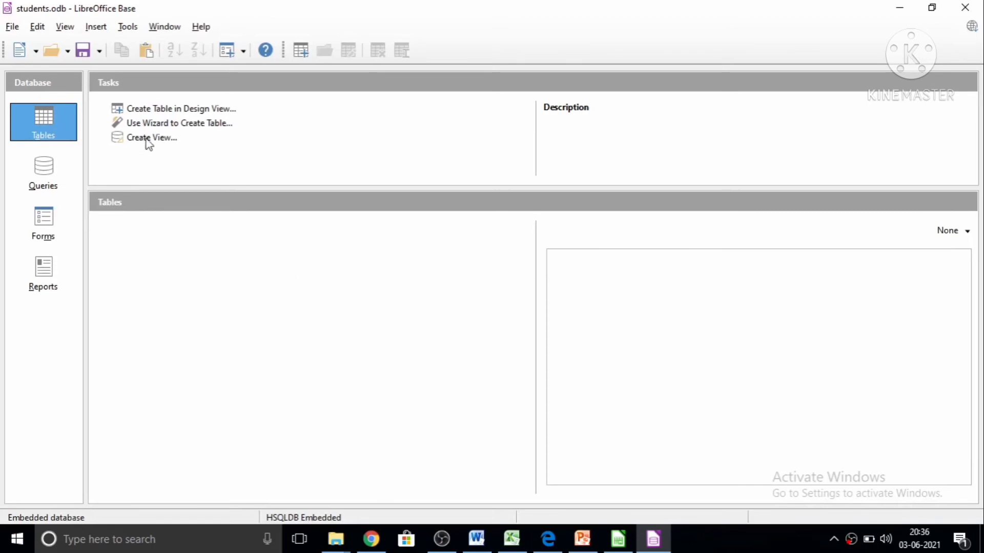
Create a table with the table wizard from the Business sample Tasks, including Notes, TaskID, EndDate, StartDate and Description.
{"action": "left_click", "coordinate": [148, 125]}
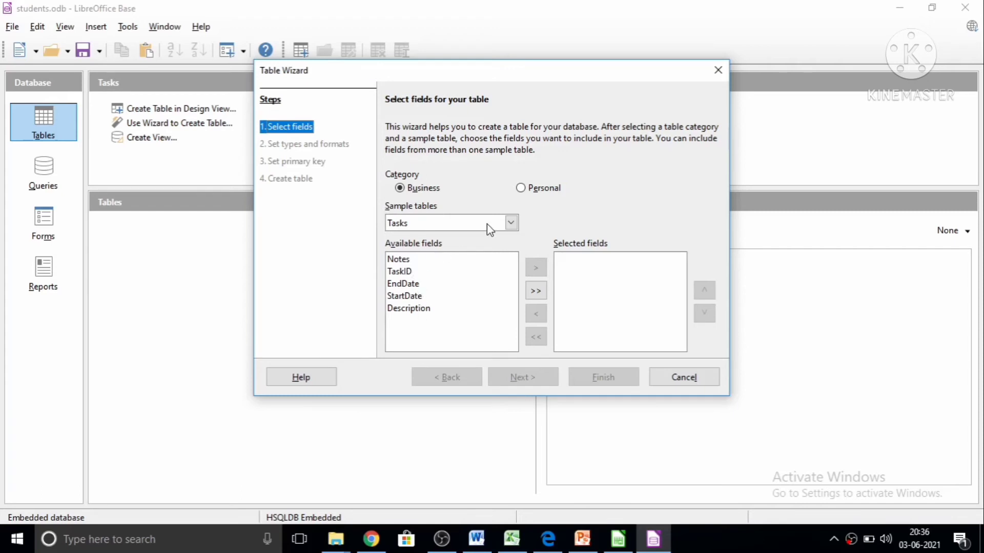
{"action": "left_click", "coordinate": [510, 223]}
{"action": "left_click", "coordinate": [510, 224]}
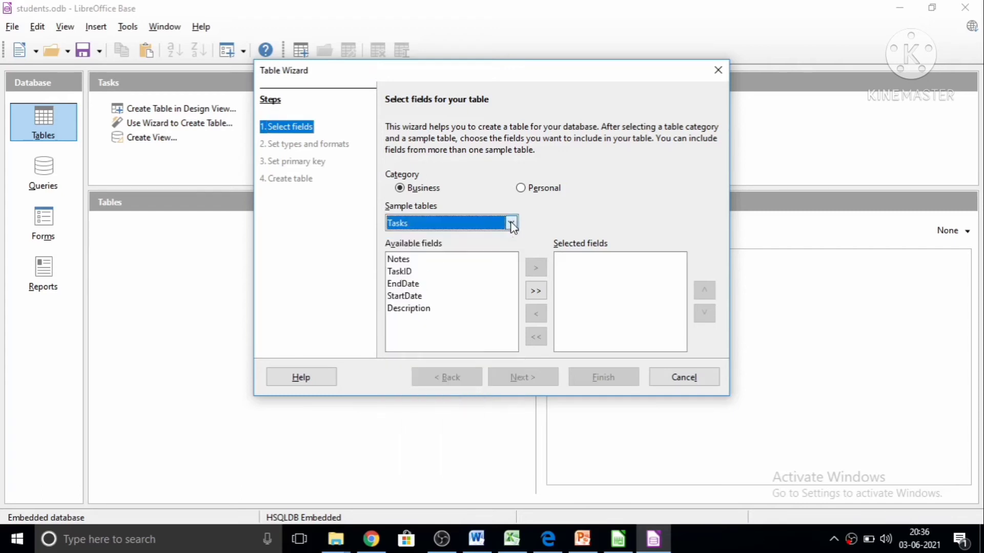
{"action": "left_click", "coordinate": [399, 262]}
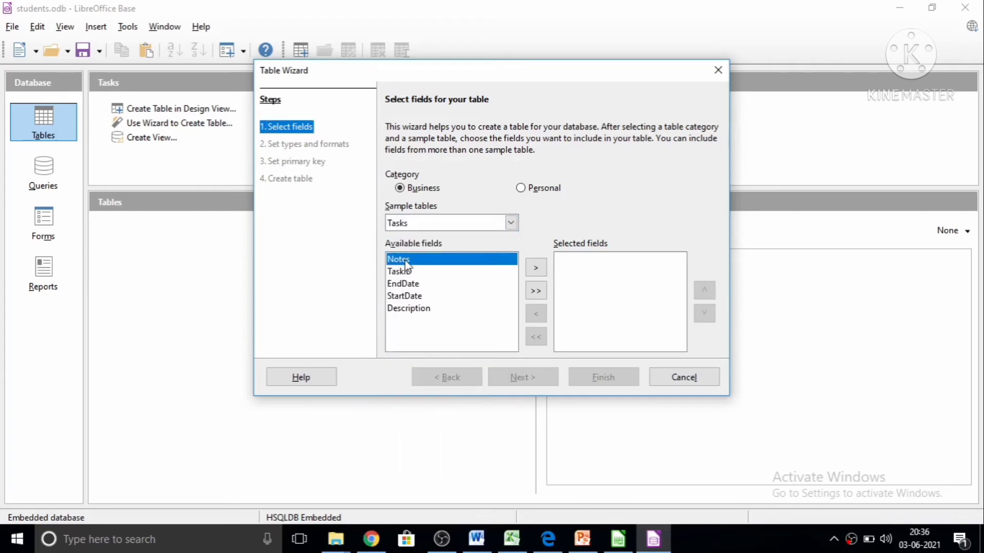
{"action": "left_click", "coordinate": [536, 266]}
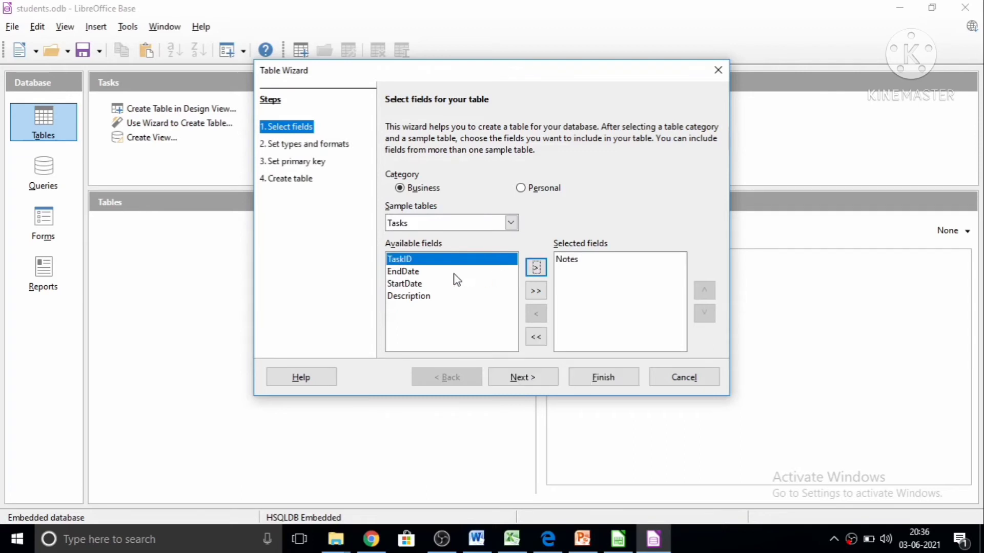
{"action": "left_click", "coordinate": [534, 272]}
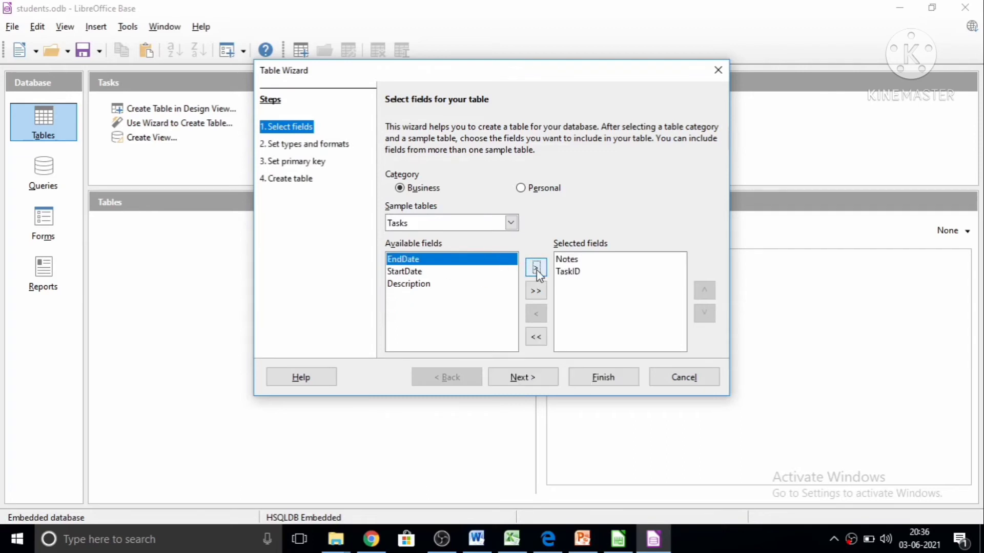
{"action": "left_click", "coordinate": [536, 272]}
{"action": "left_click", "coordinate": [538, 273]}
{"action": "left_click", "coordinate": [537, 270]}
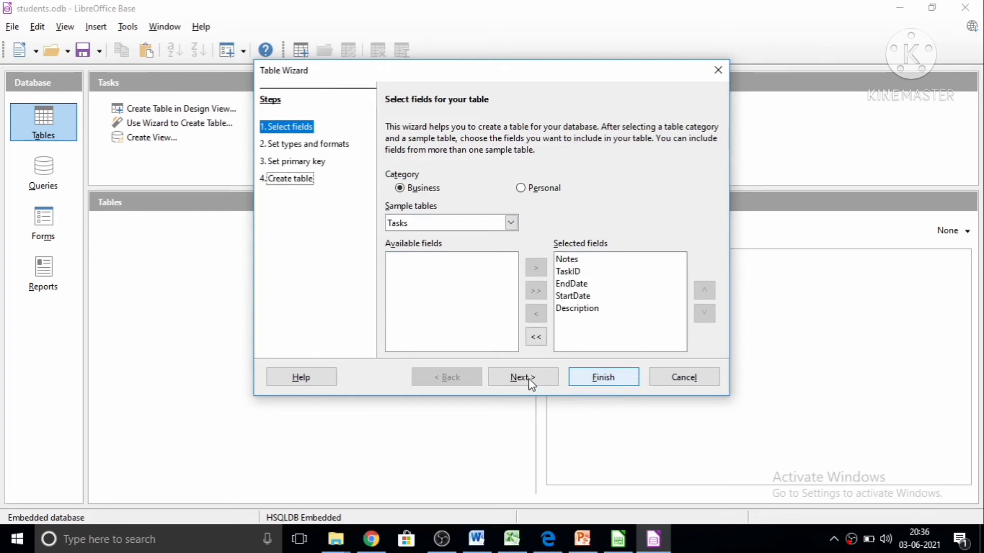
Open the Tasks table's data view to examine its columns, and close it again.
{"action": "double_click", "coordinate": [129, 228]}
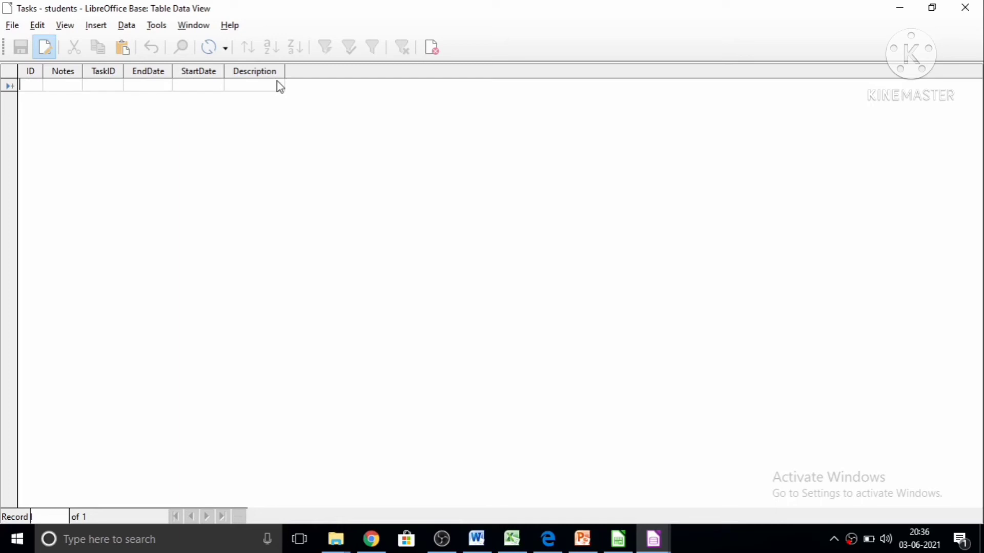
{"action": "left_click", "coordinate": [260, 87]}
{"action": "left_click", "coordinate": [41, 29]}
{"action": "left_click", "coordinate": [224, 174]}
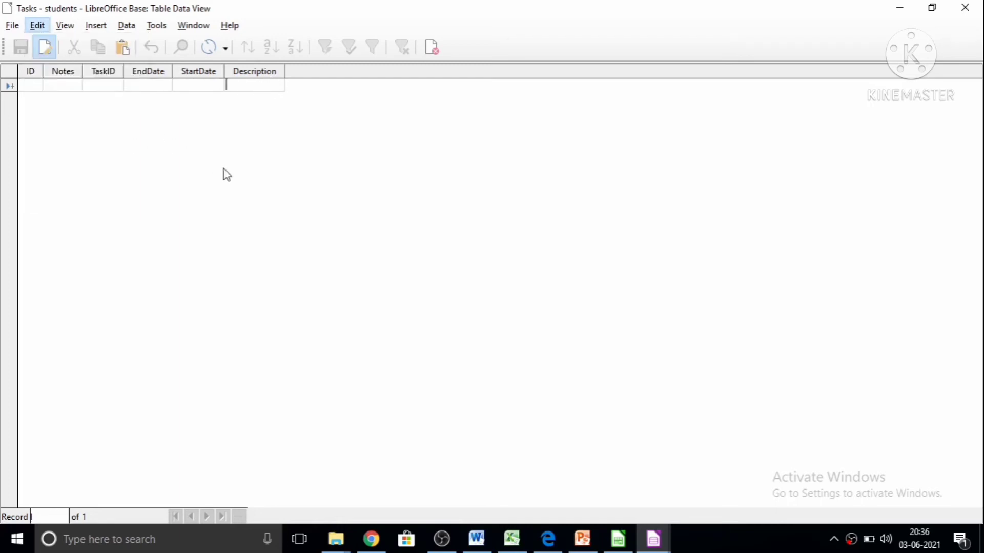
{"action": "left_click", "coordinate": [965, 8]}
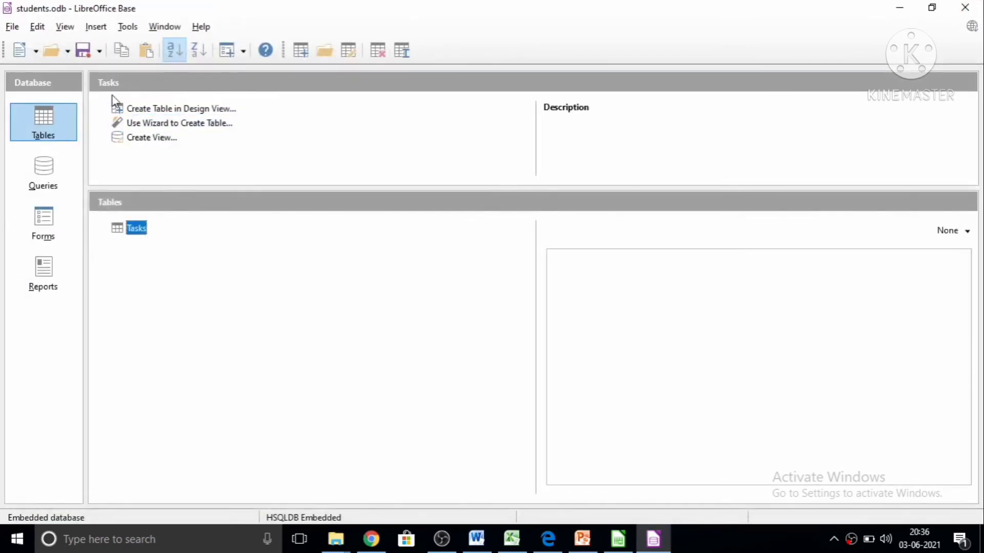
{"action": "left_click", "coordinate": [42, 29]}
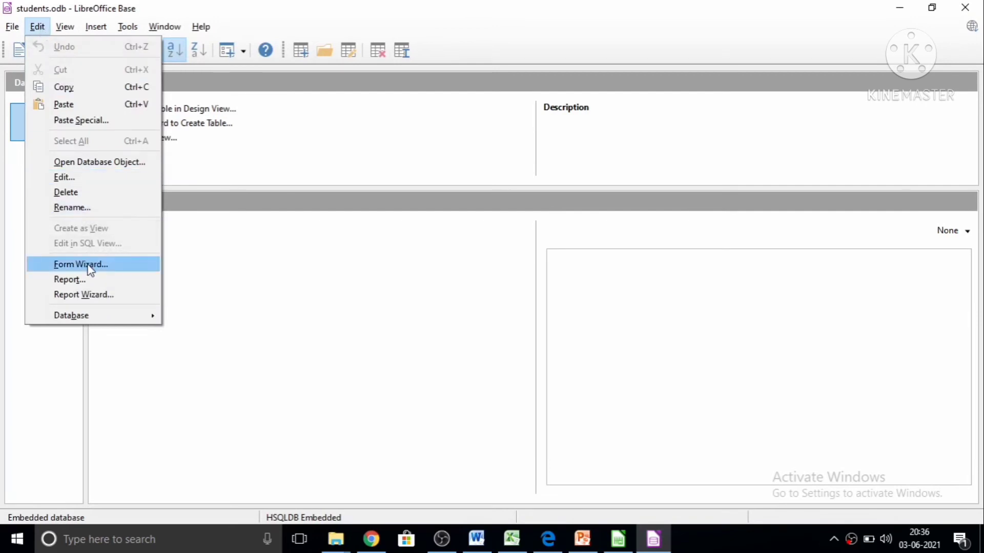
{"action": "left_click", "coordinate": [280, 130]}
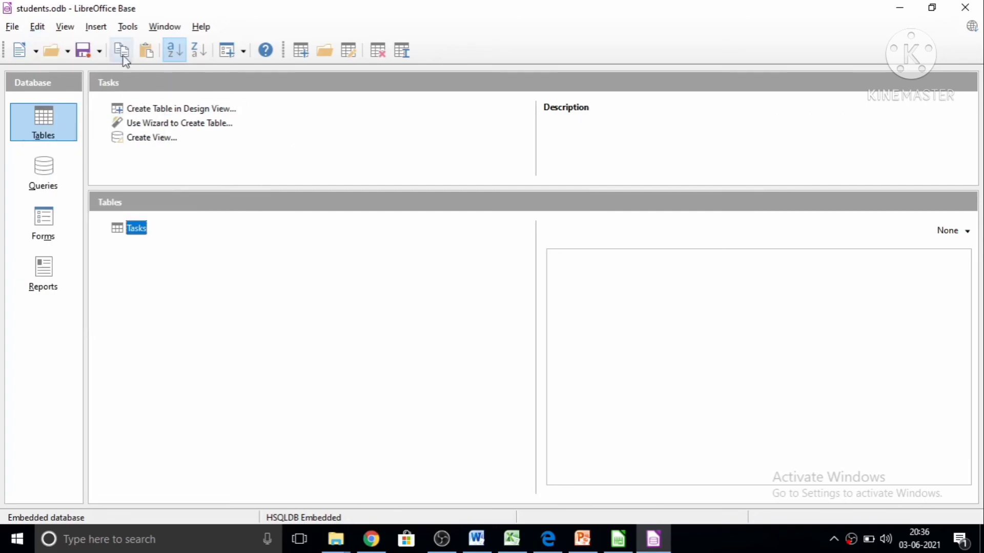
Start a new table design with a field called name, type Text (fix) [ CHAR ], described as "student name".
{"action": "left_click", "coordinate": [94, 30]}
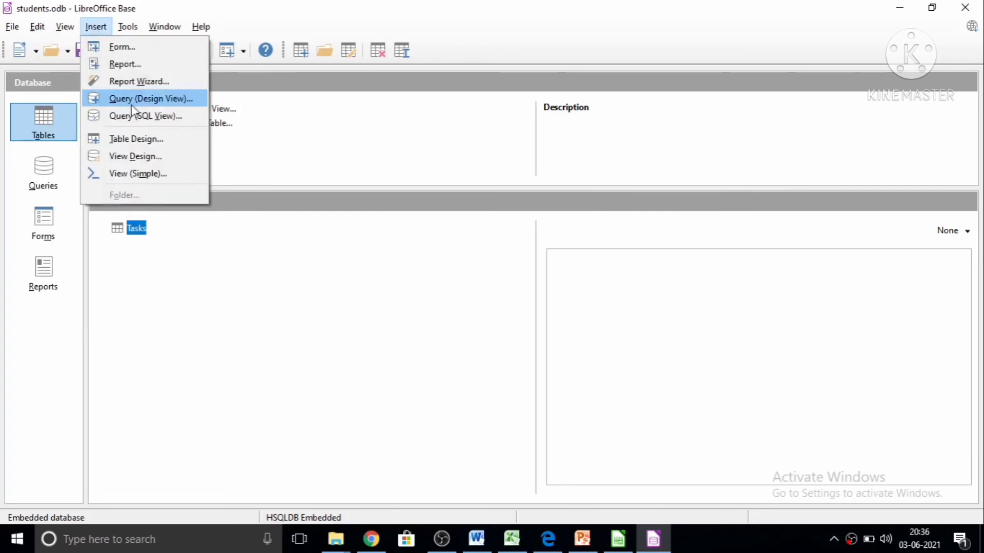
{"action": "left_click", "coordinate": [138, 140]}
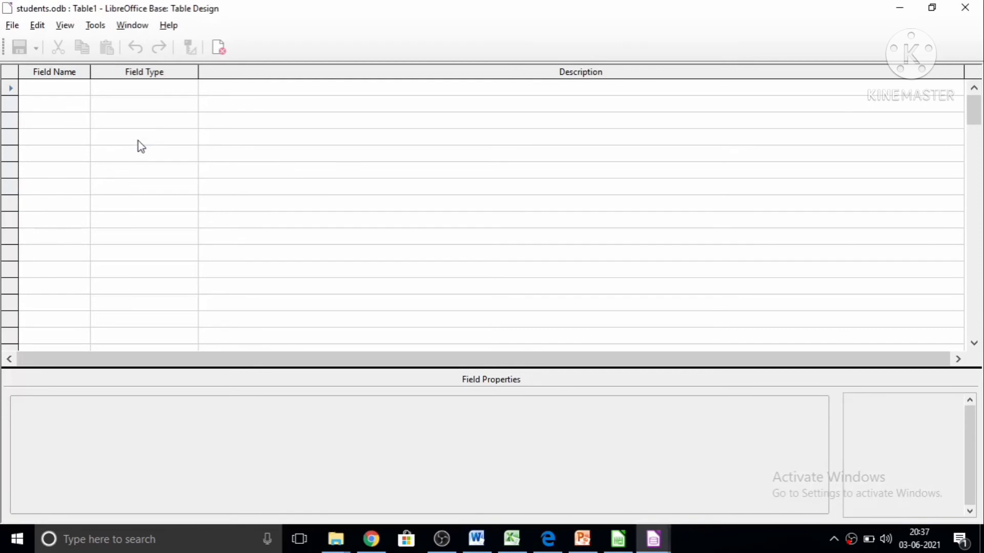
{"action": "left_click", "coordinate": [54, 88]}
{"action": "type", "text": "name"}
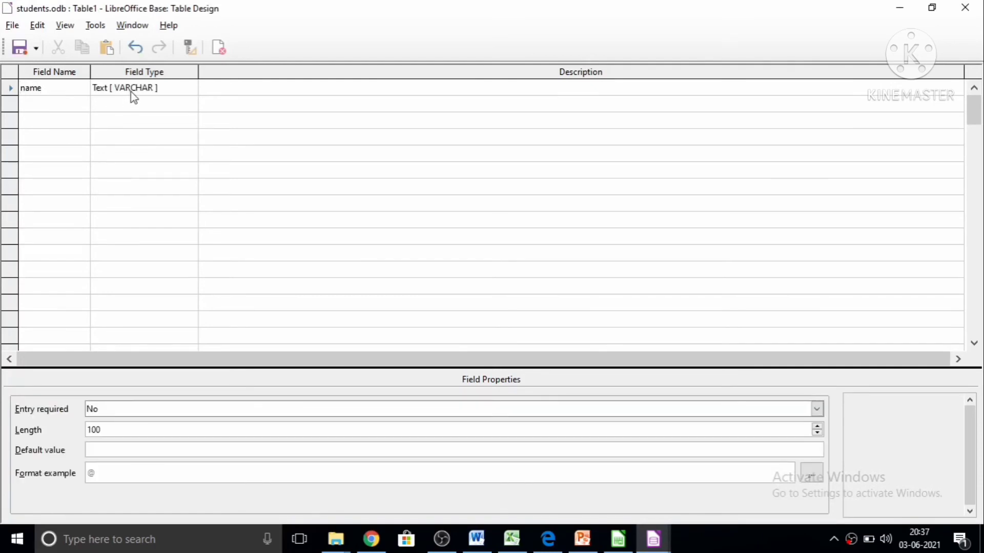
{"action": "left_click", "coordinate": [162, 87]}
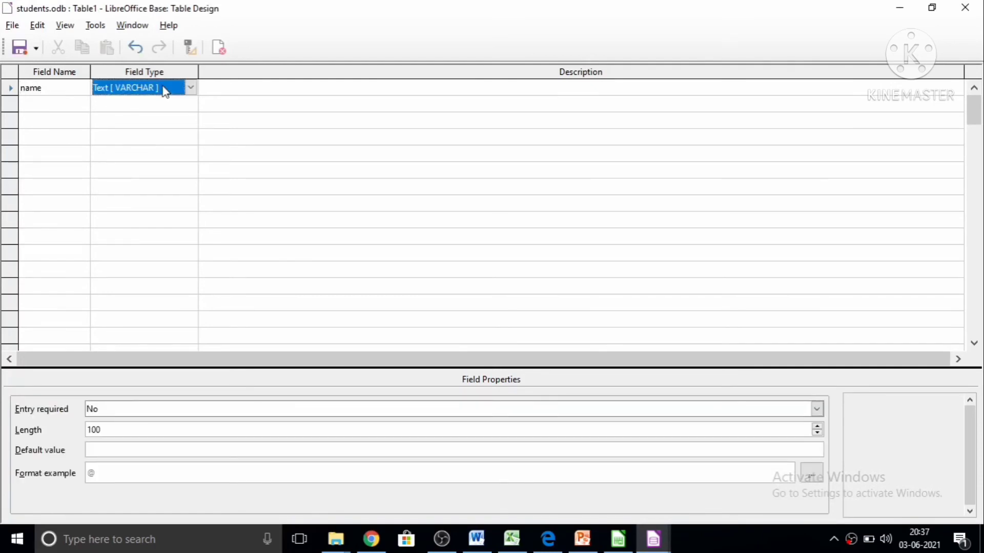
{"action": "left_click", "coordinate": [190, 88]}
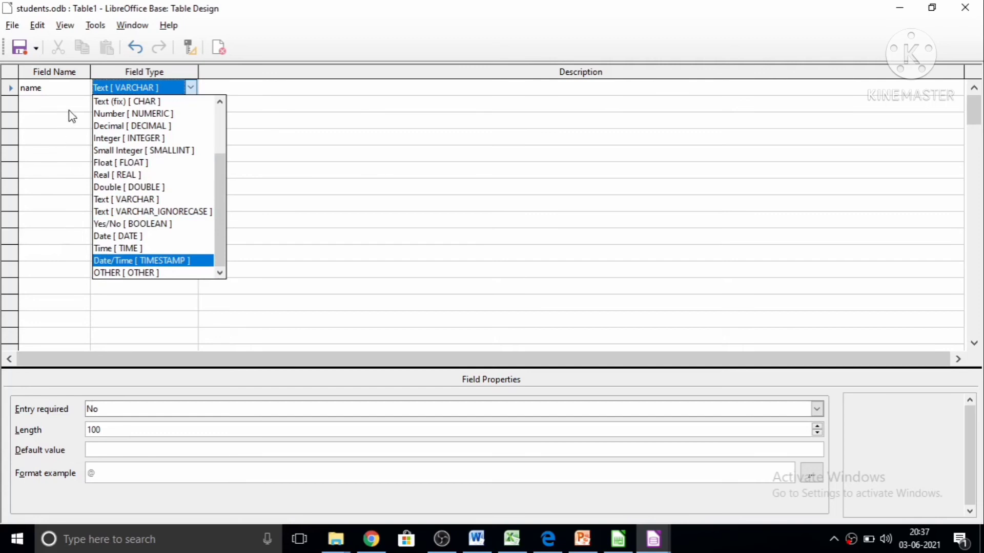
{"action": "left_click", "coordinate": [105, 104]}
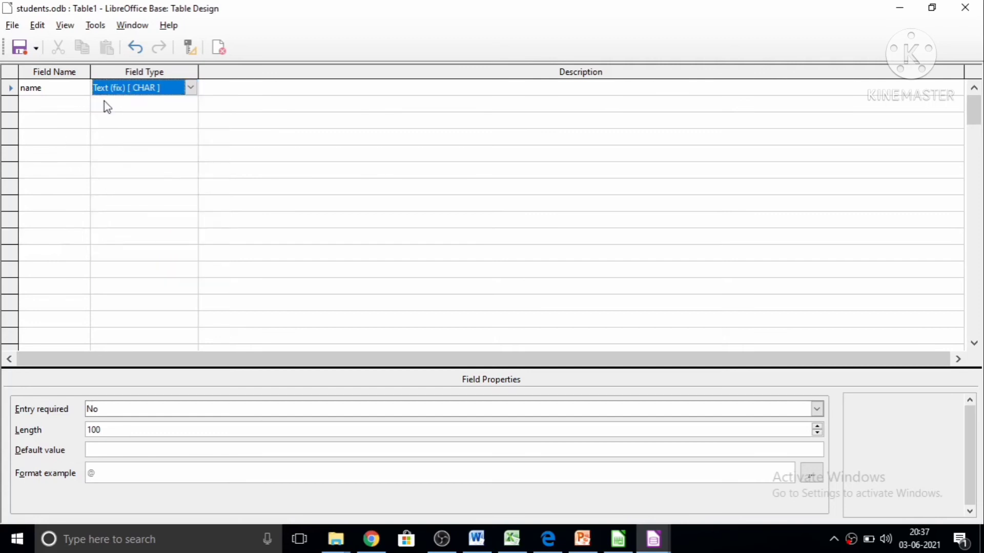
{"action": "left_click", "coordinate": [312, 91]}
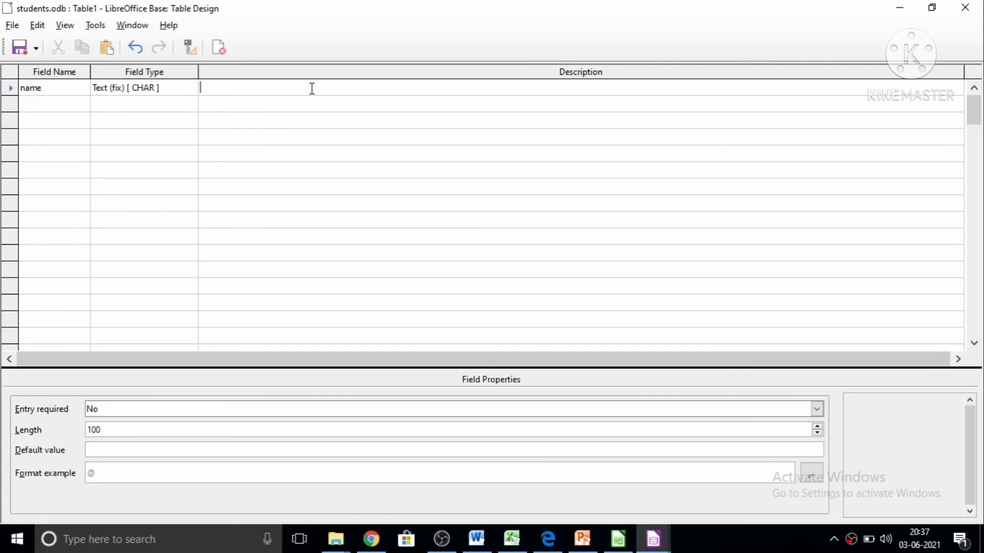
{"action": "type", "text": "student name"}
Add a second field called Roll No, type Number [ NUMERIC ], described as "student roll number".
{"action": "left_click", "coordinate": [40, 101]}
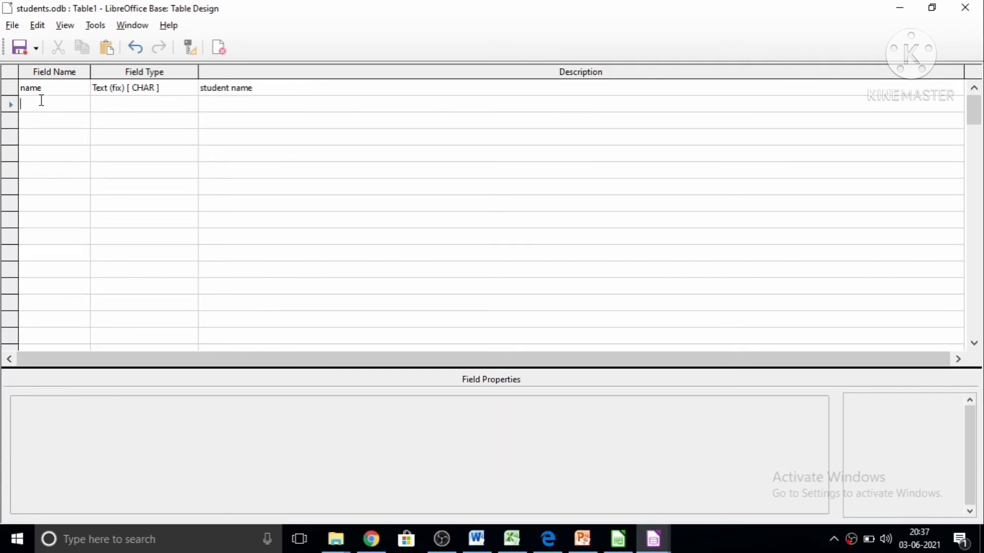
{"action": "type", "text": "Roll No"}
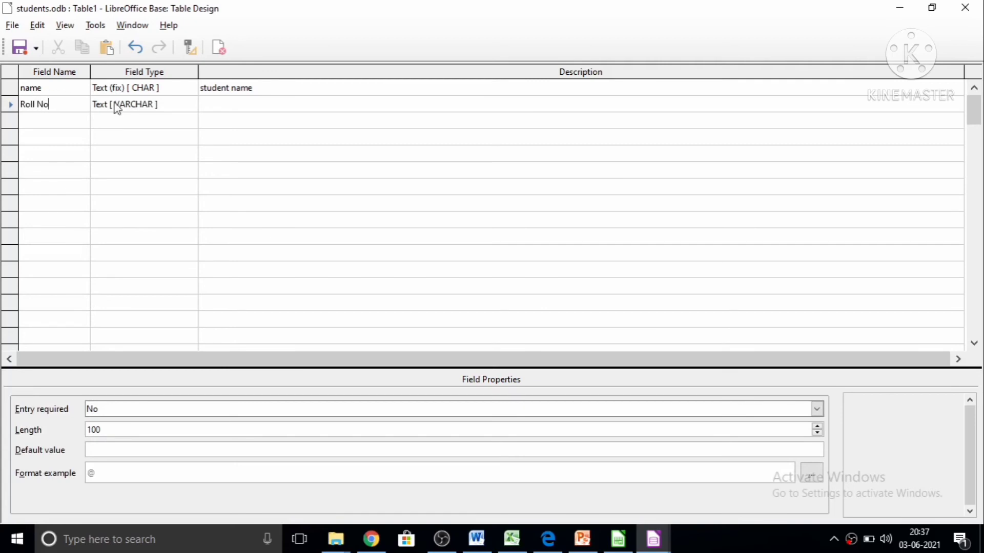
{"action": "left_click", "coordinate": [165, 105]}
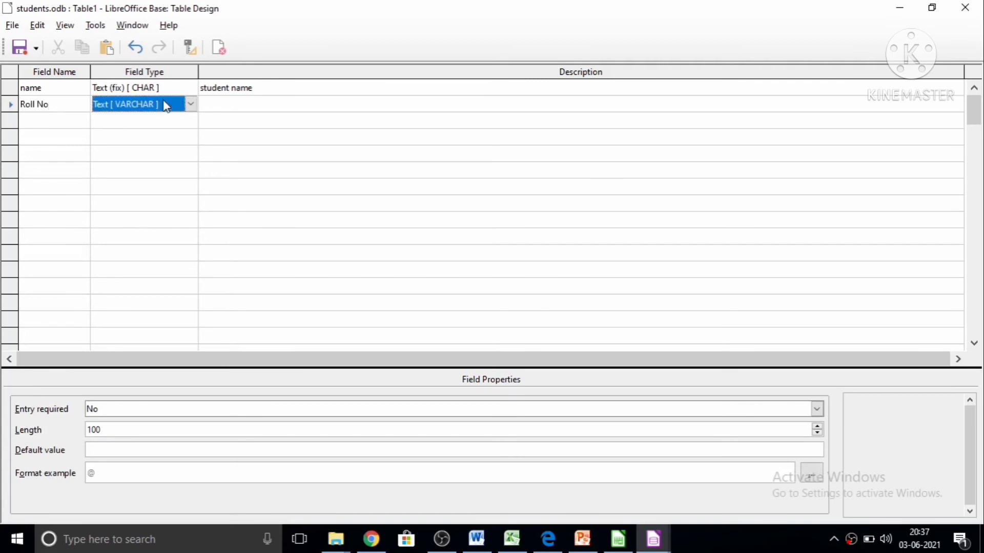
{"action": "left_click", "coordinate": [190, 105]}
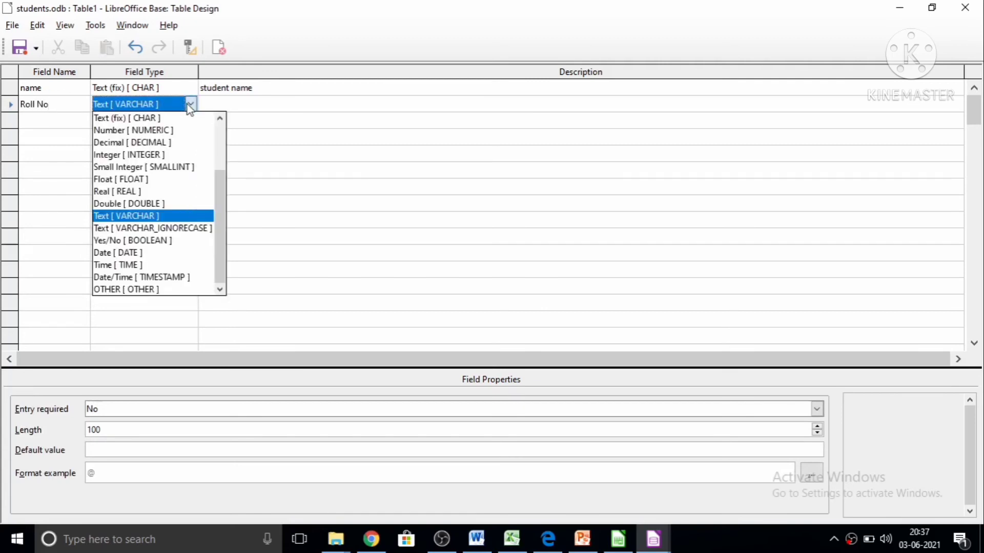
{"action": "left_click", "coordinate": [142, 130]}
{"action": "left_click", "coordinate": [215, 106]}
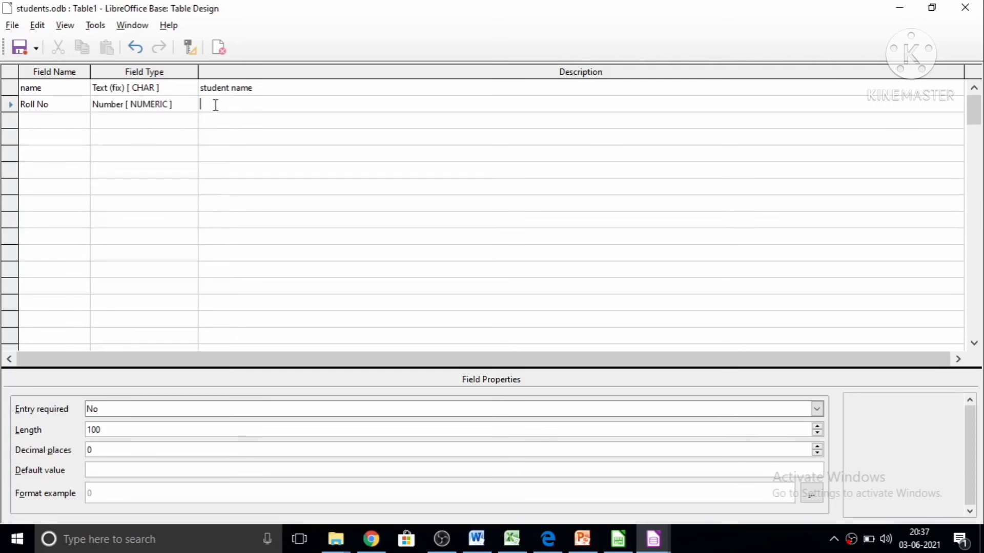
{"action": "type", "text": "student roll number"}
{"action": "left_click", "coordinate": [202, 171]}
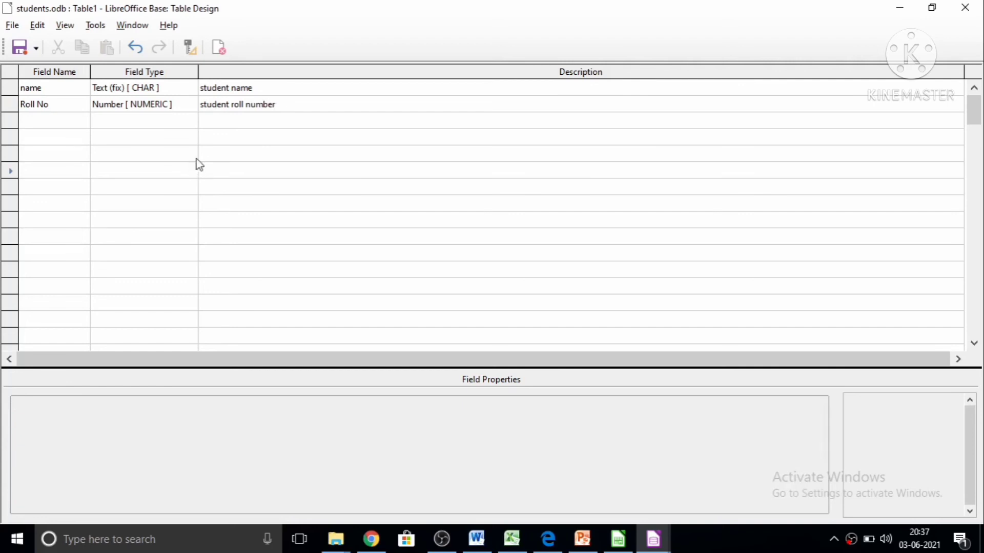
Save the table design as student with an automatically created primary key, and close the design window.
{"action": "left_click", "coordinate": [19, 49]}
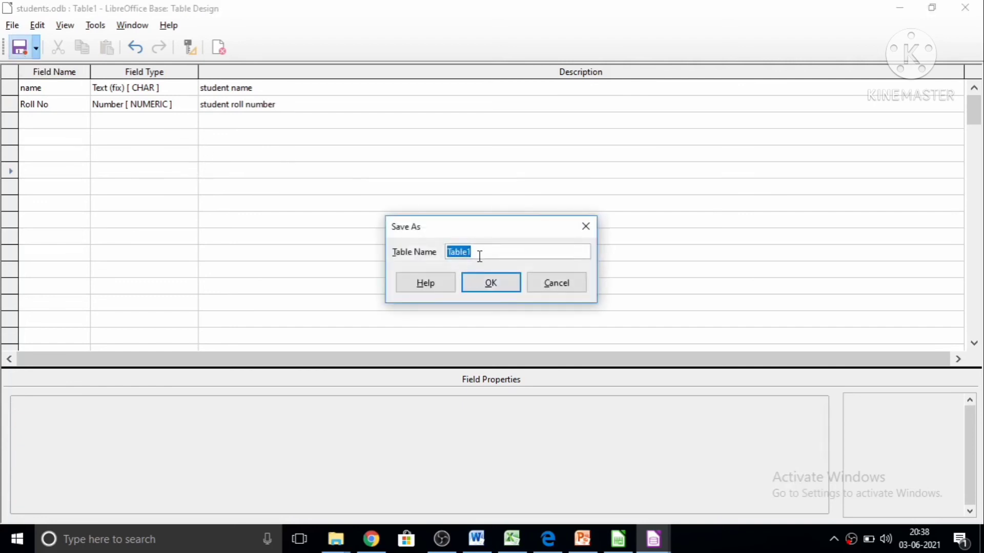
{"action": "left_click_drag", "start_coordinate": [480, 254], "coordinate": [449, 246]}
{"action": "type", "text": "student"}
{"action": "left_click", "coordinate": [506, 283]}
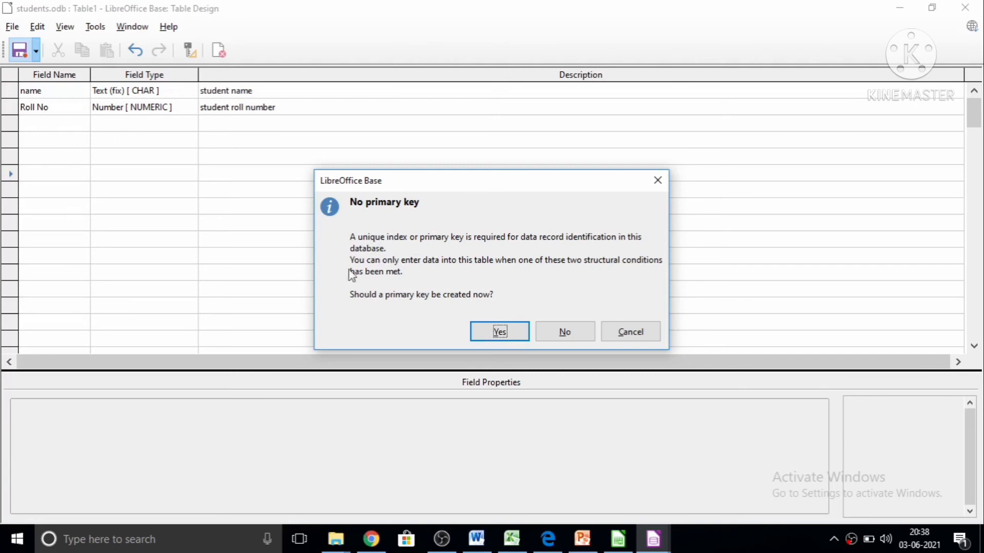
{"action": "left_click", "coordinate": [492, 332]}
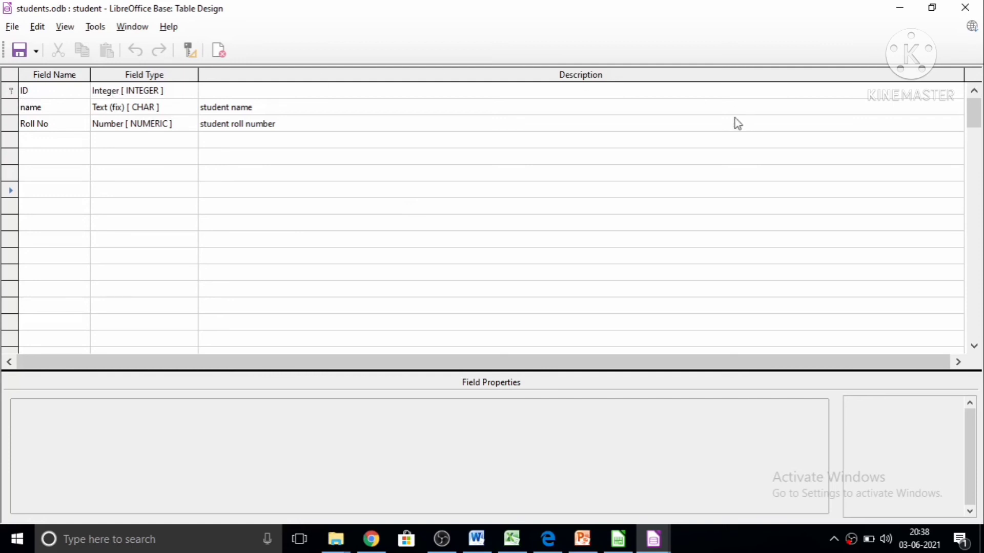
{"action": "left_click", "coordinate": [12, 26]}
{"action": "left_click", "coordinate": [591, 189]}
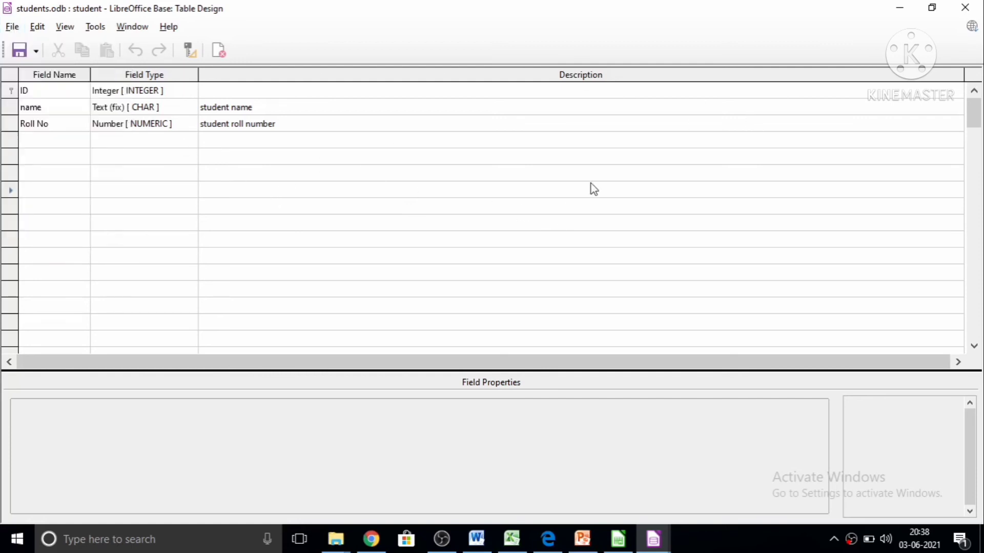
{"action": "left_click", "coordinate": [965, 7]}
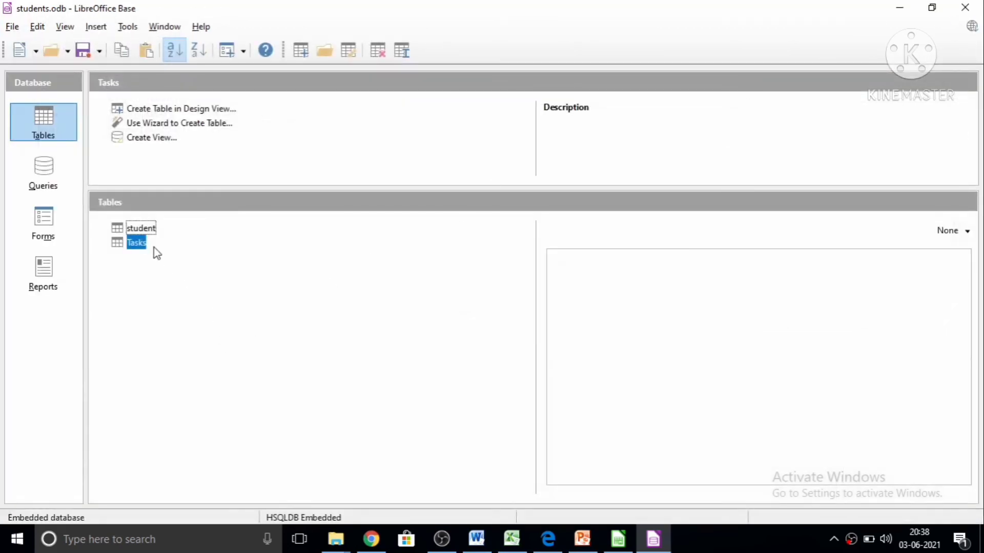
Open the student table and enter the first record with ID 100, the student's name and the roll number.
{"action": "double_click", "coordinate": [122, 229]}
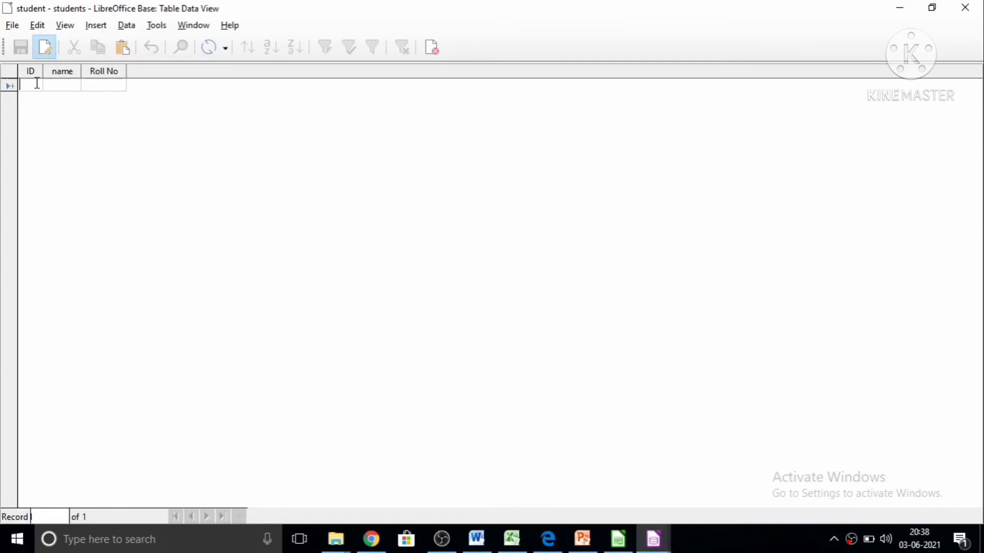
{"action": "type", "text": "100"}
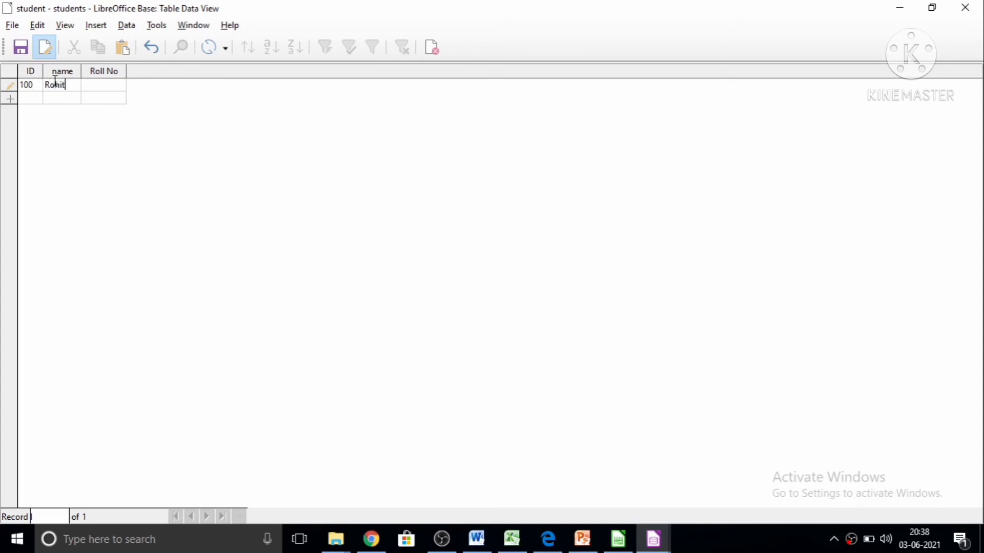
{"action": "left_click", "coordinate": [89, 84]}
{"action": "type", "text": "1001"}
{"action": "left_click", "coordinate": [10, 98]}
Enter the second student record with ID 101, the student's name and the roll number.
{"action": "left_click", "coordinate": [26, 98]}
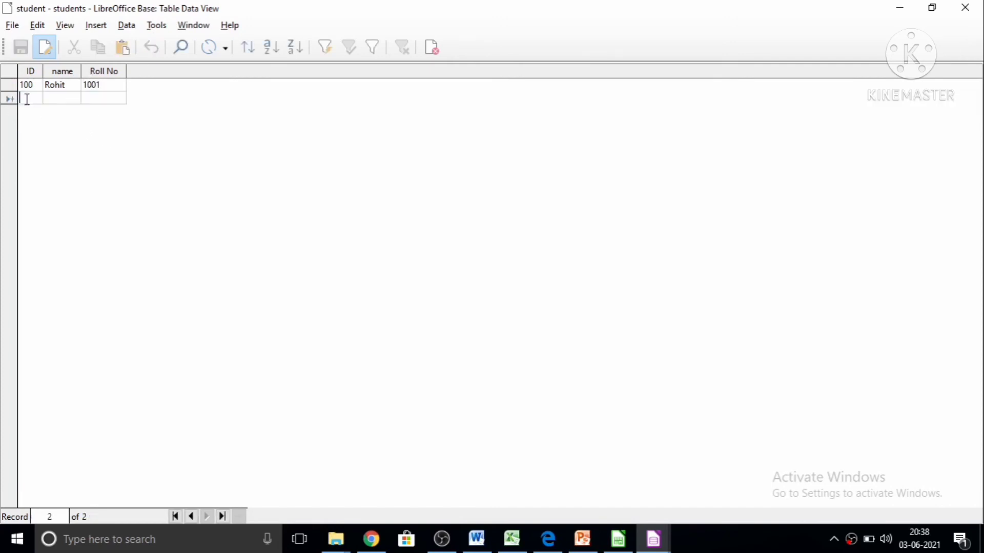
{"action": "type", "text": "101"}
{"action": "left_click", "coordinate": [52, 98]}
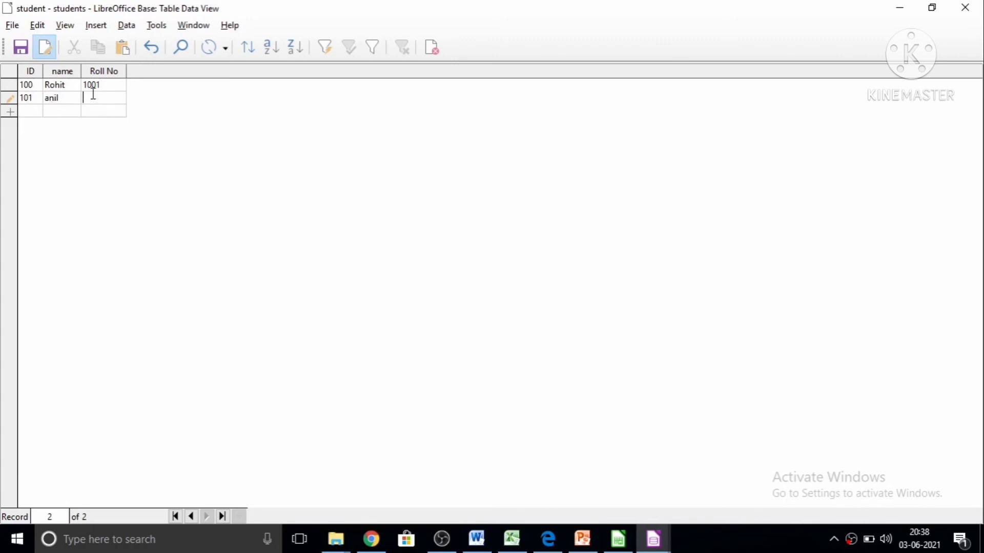
{"action": "type", "text": "1002"}
{"action": "left_click", "coordinate": [112, 110]}
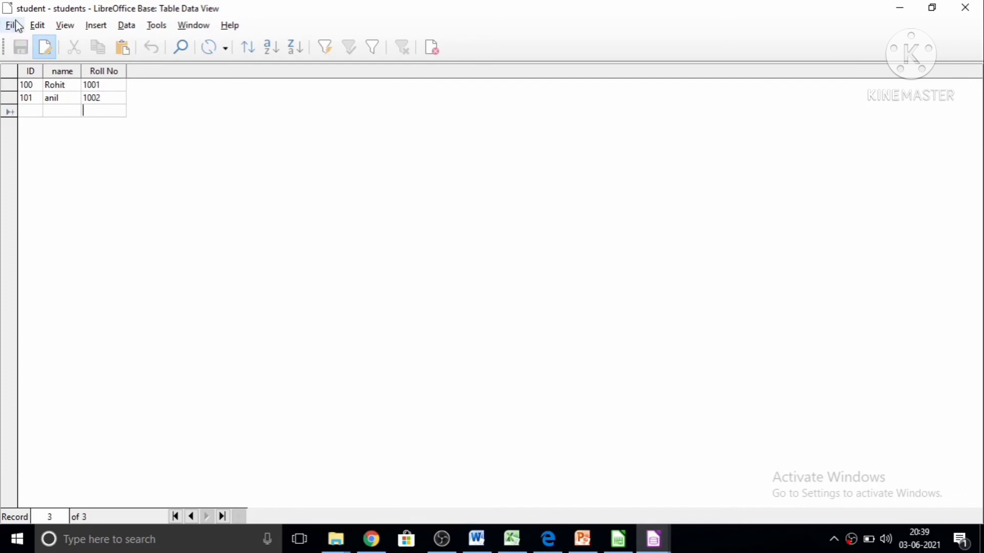
{"action": "left_click", "coordinate": [18, 26]}
{"action": "left_click", "coordinate": [100, 98]}
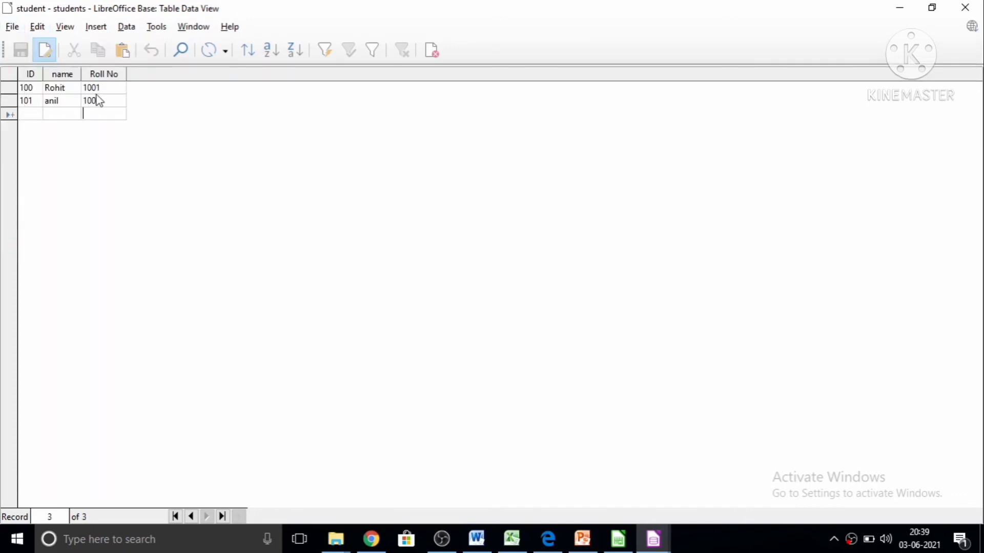
{"action": "left_click", "coordinate": [14, 28]}
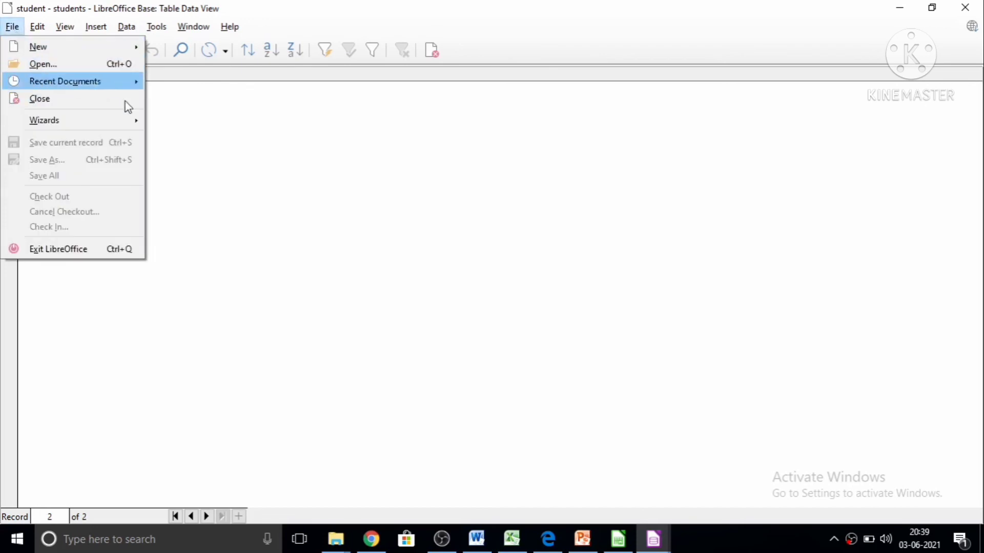
{"action": "left_click", "coordinate": [195, 129]}
Enter a third record with ID 101, the student's name and a roll number, and try to save it.
{"action": "left_click", "coordinate": [33, 114]}
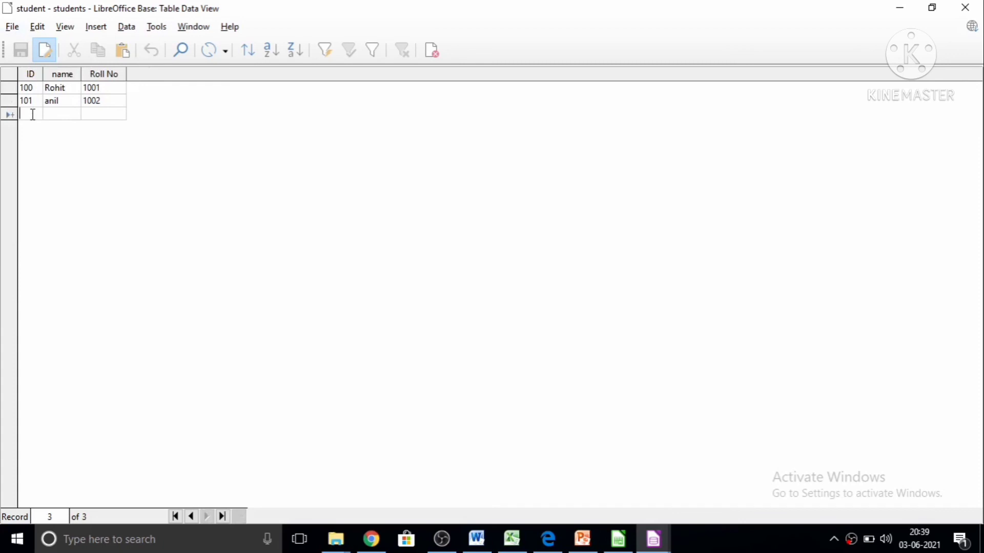
{"action": "type", "text": "101"}
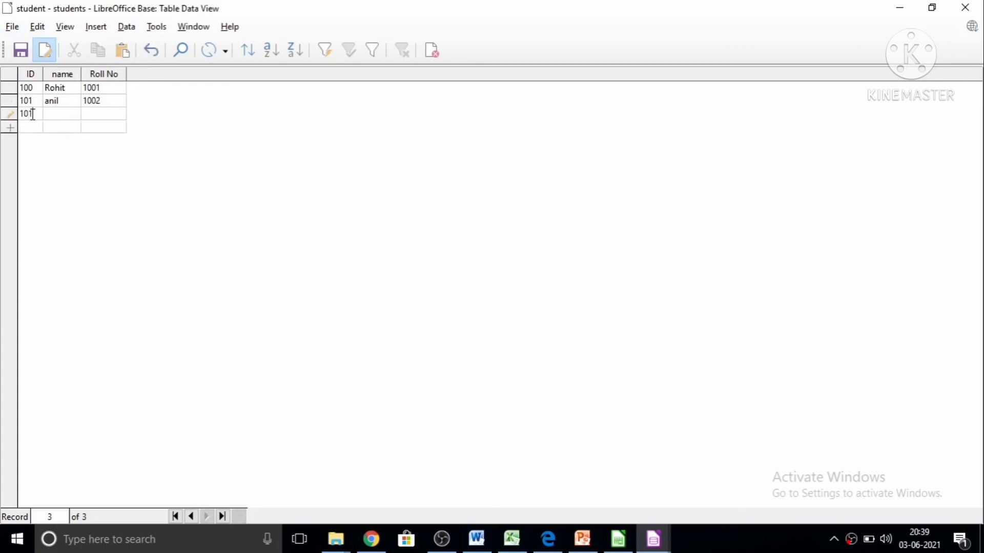
{"action": "key", "text": "Tab"}
{"action": "type", "text": "ajay"}
{"action": "type", "text": "103"}
{"action": "left_click", "coordinate": [27, 55]}
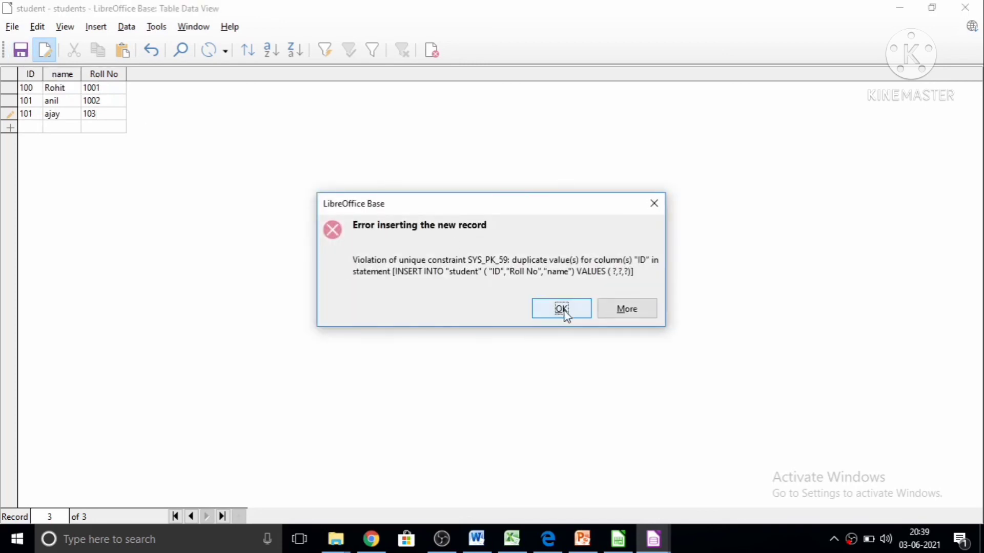
{"action": "left_click", "coordinate": [563, 310]}
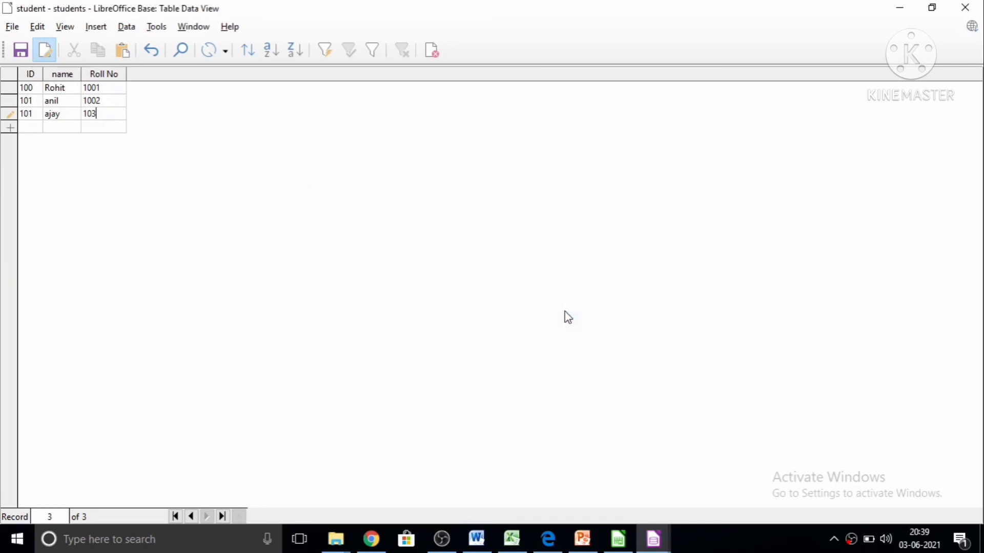
{"action": "left_click", "coordinate": [123, 51]}
{"action": "left_click", "coordinate": [108, 114]}
{"action": "left_click_drag", "start_coordinate": [86, 113], "coordinate": [128, 113]}
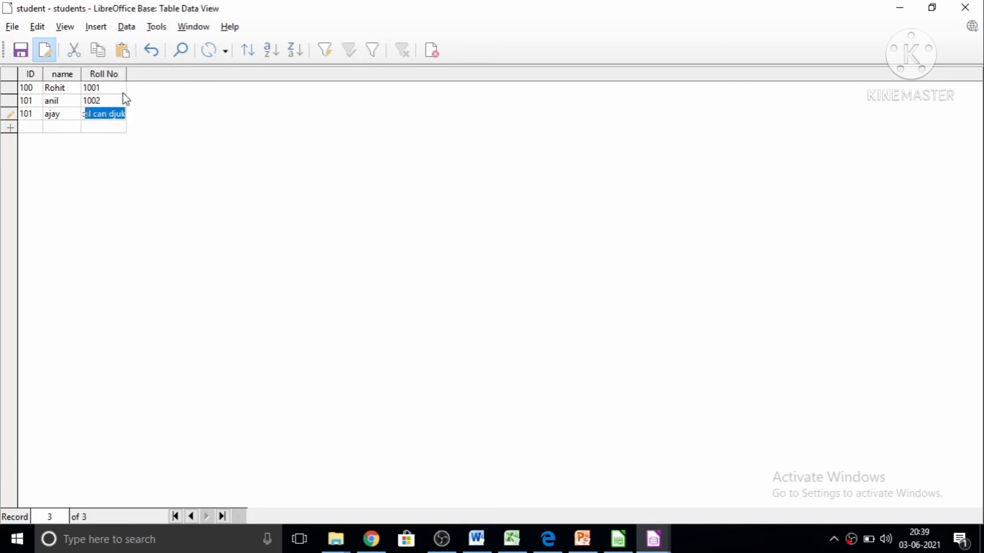
{"action": "left_click", "coordinate": [116, 94]}
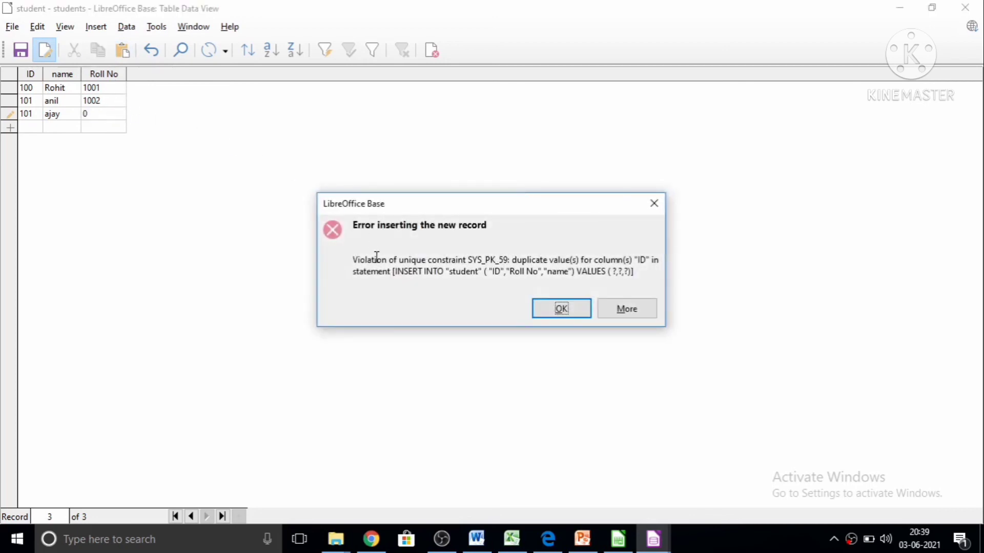
{"action": "left_click", "coordinate": [561, 308]}
Re-enter the third record's roll number, change its ID to 102 and save the record.
{"action": "key", "text": "BackSpace"}
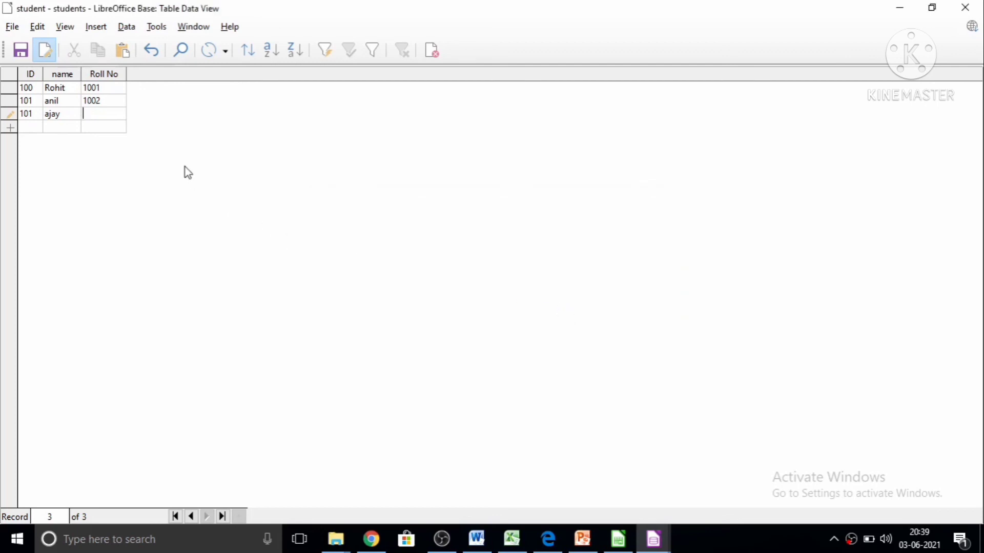
{"action": "type", "text": "250"}
{"action": "left_click", "coordinate": [69, 116]}
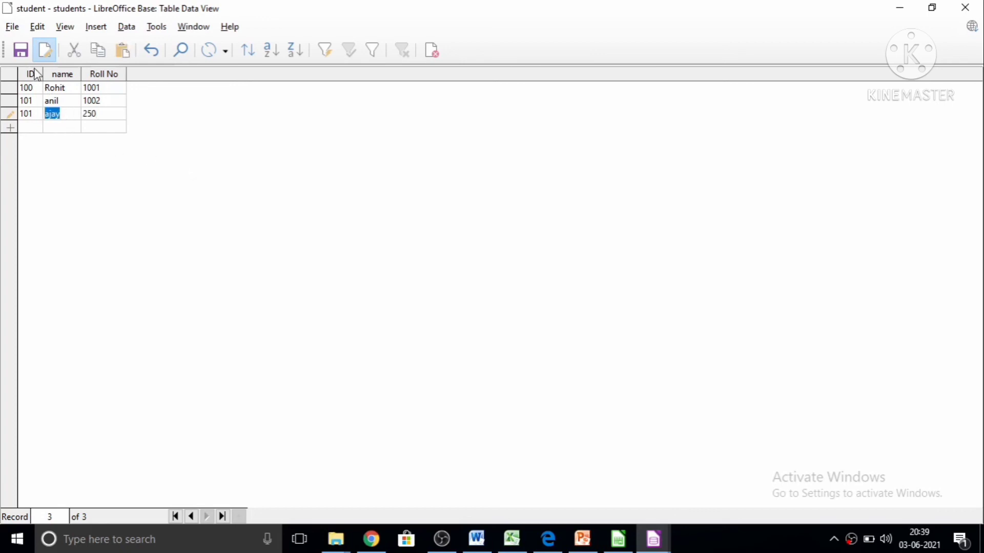
{"action": "left_click", "coordinate": [21, 48]}
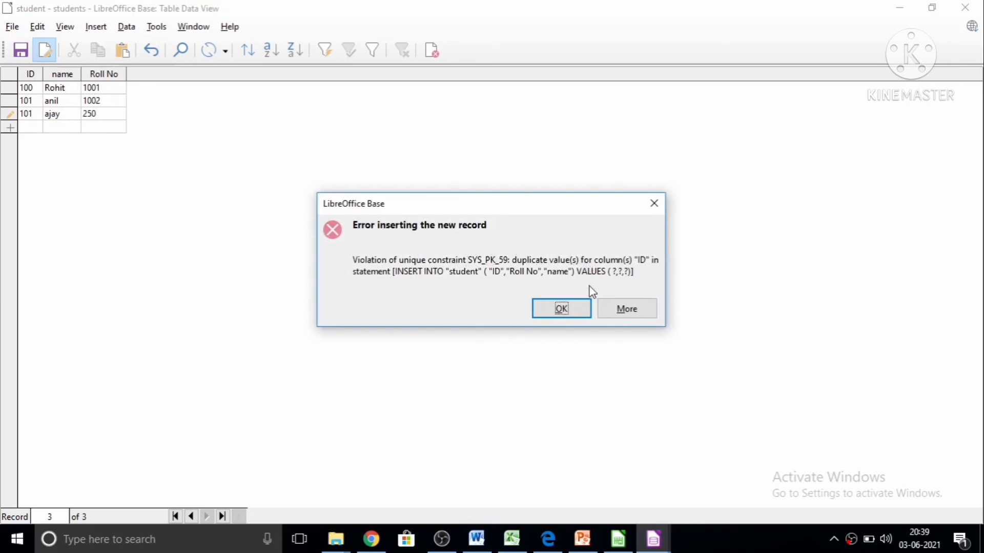
{"action": "left_click", "coordinate": [562, 309]}
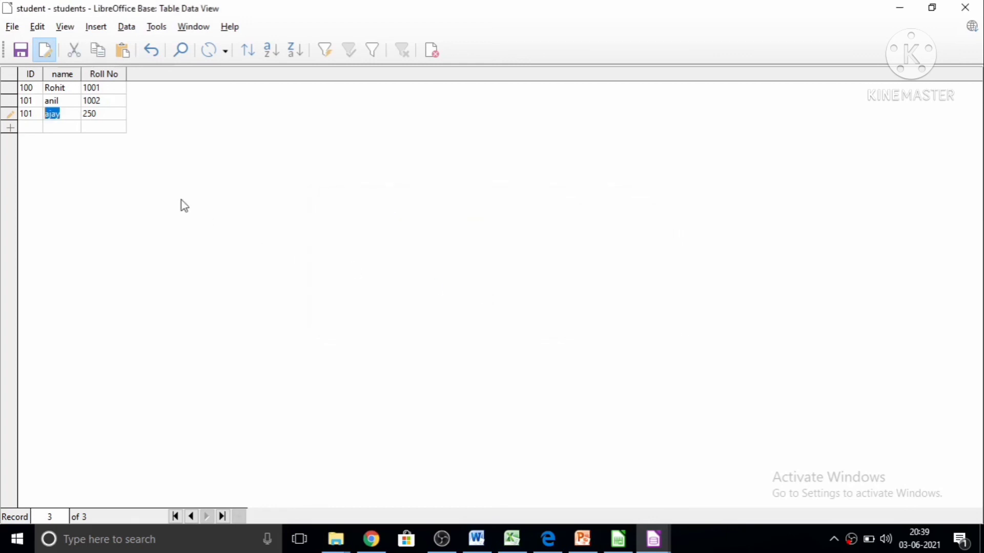
{"action": "left_click", "coordinate": [34, 112]}
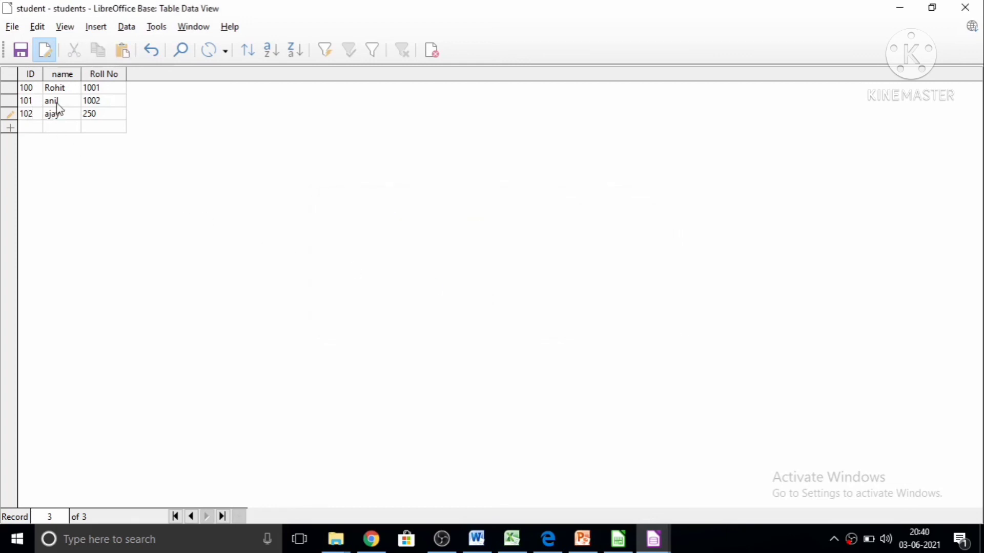
{"action": "left_click", "coordinate": [19, 52]}
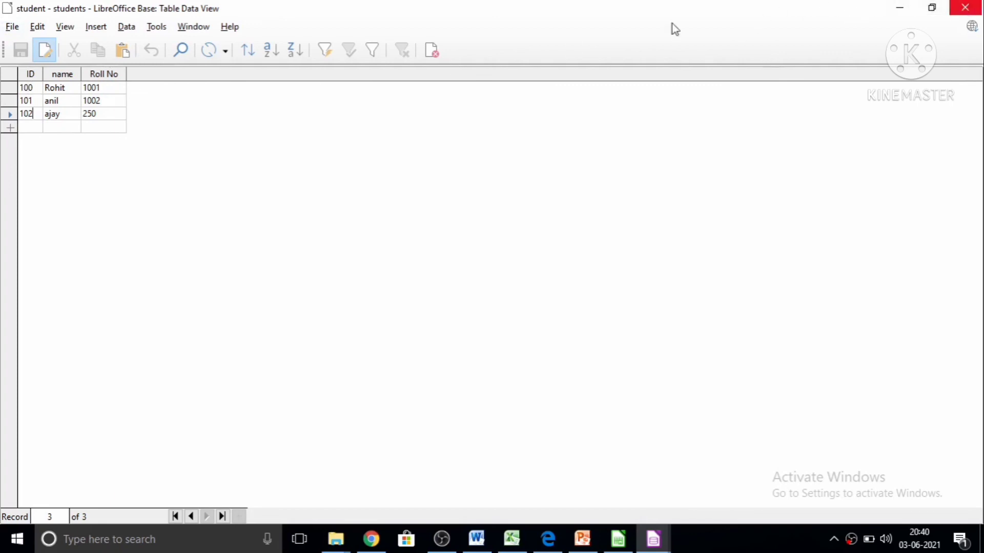
Turn off data editing for the student table and delete the record with ID 102.
{"action": "left_click", "coordinate": [43, 36]}
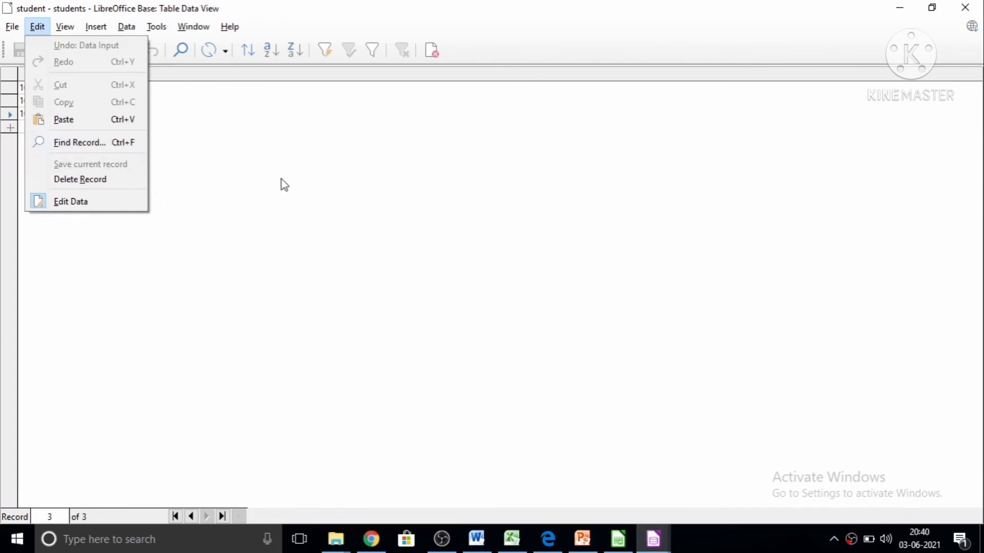
{"action": "left_click", "coordinate": [89, 204]}
{"action": "left_click", "coordinate": [33, 102]}
{"action": "left_click", "coordinate": [37, 119]}
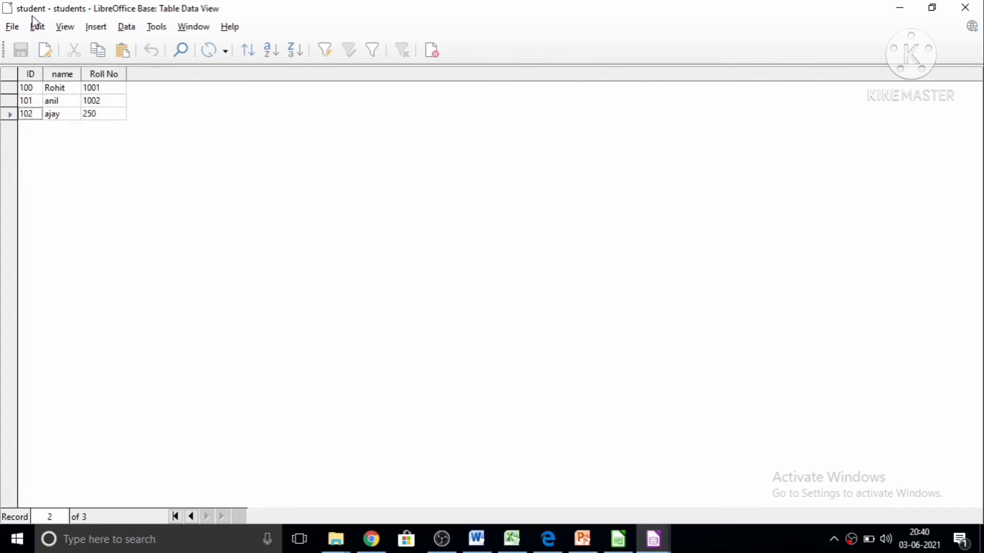
{"action": "left_click", "coordinate": [37, 27]}
{"action": "left_click", "coordinate": [80, 179]}
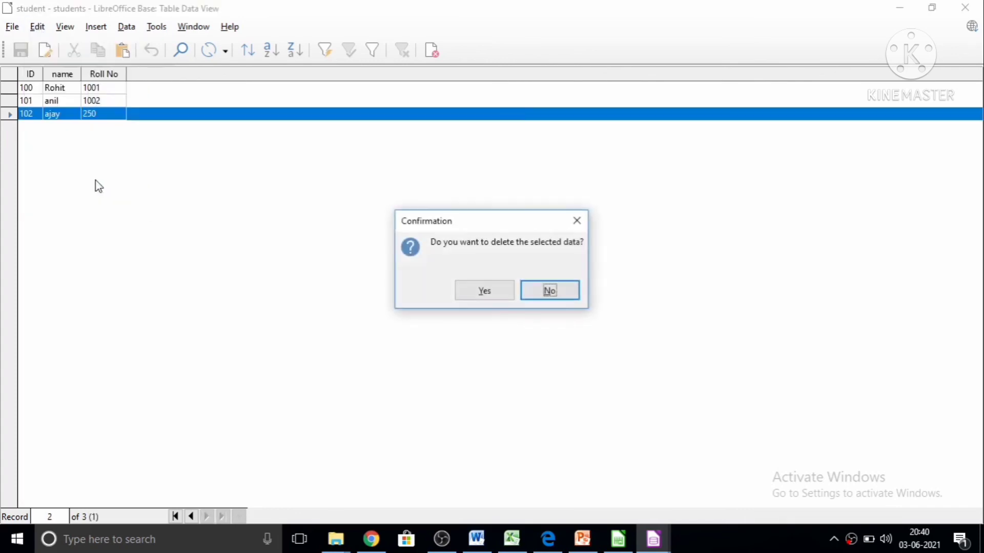
{"action": "left_click", "coordinate": [489, 295]}
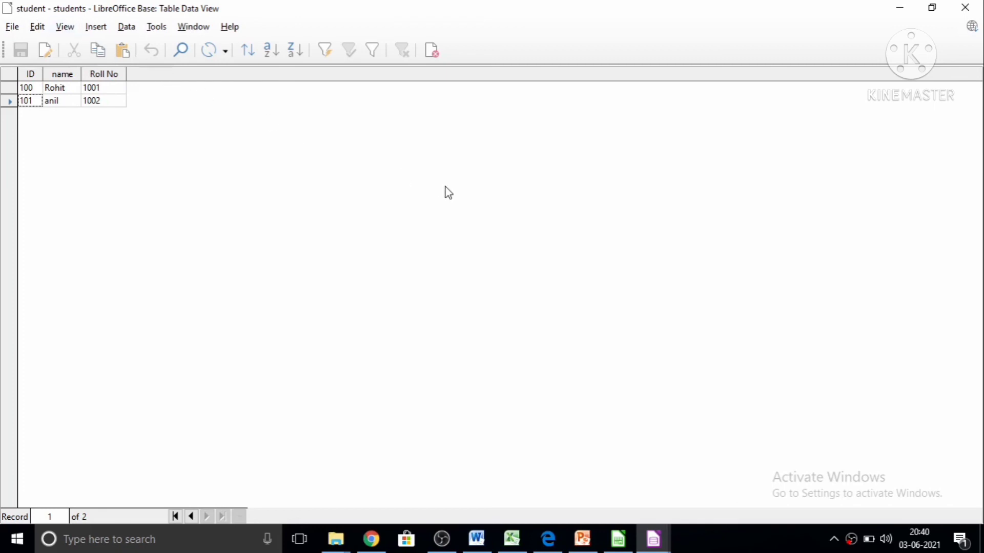
Accept the Sort Order settings without a field, and sort the records by name in ascending and in descending order.
{"action": "left_click", "coordinate": [248, 52]}
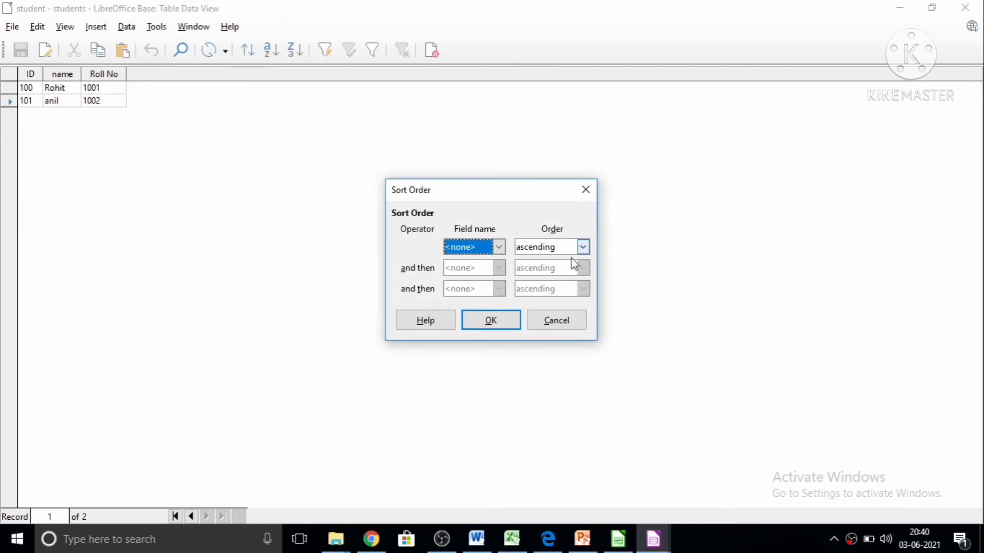
{"action": "left_click", "coordinate": [500, 324]}
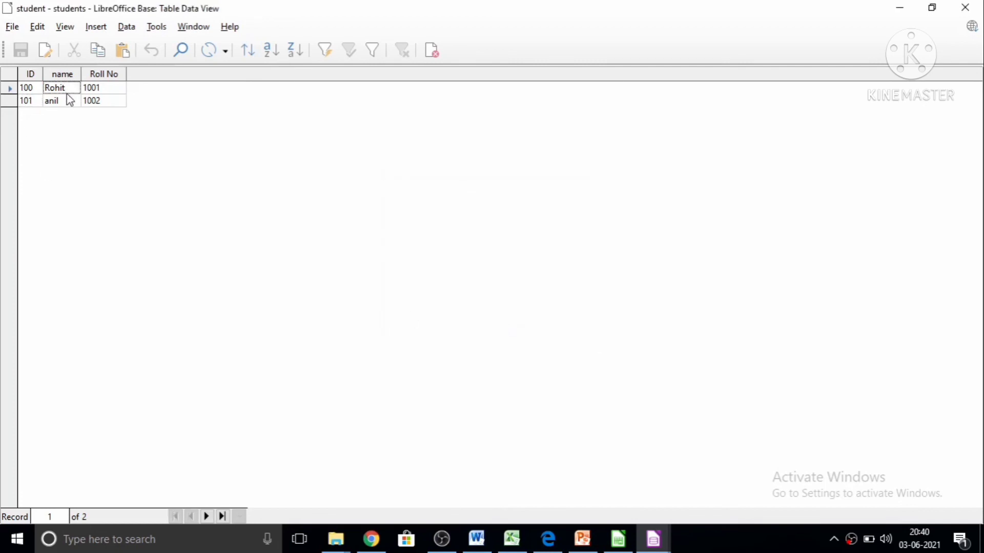
{"action": "left_click", "coordinate": [270, 51]}
{"action": "left_click", "coordinate": [294, 49]}
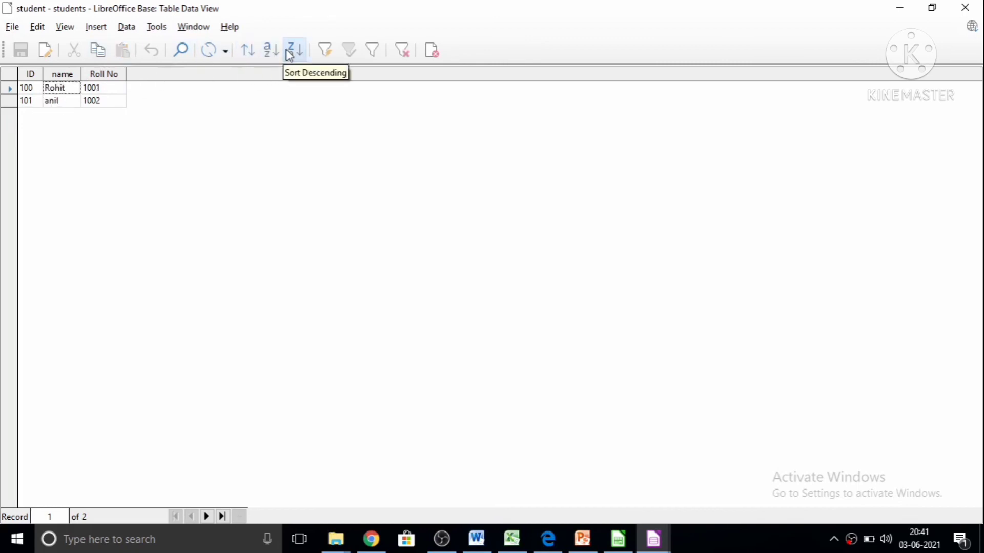